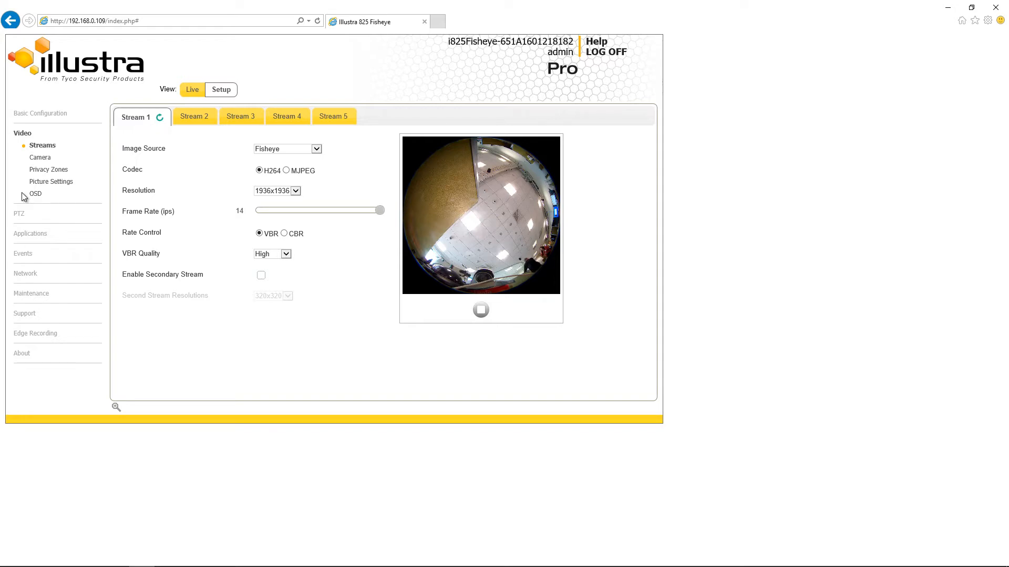
Review the Stream 1 image source, codec, frame rate and VBR quality settings
{"action": "left_click", "coordinate": [317, 149]}
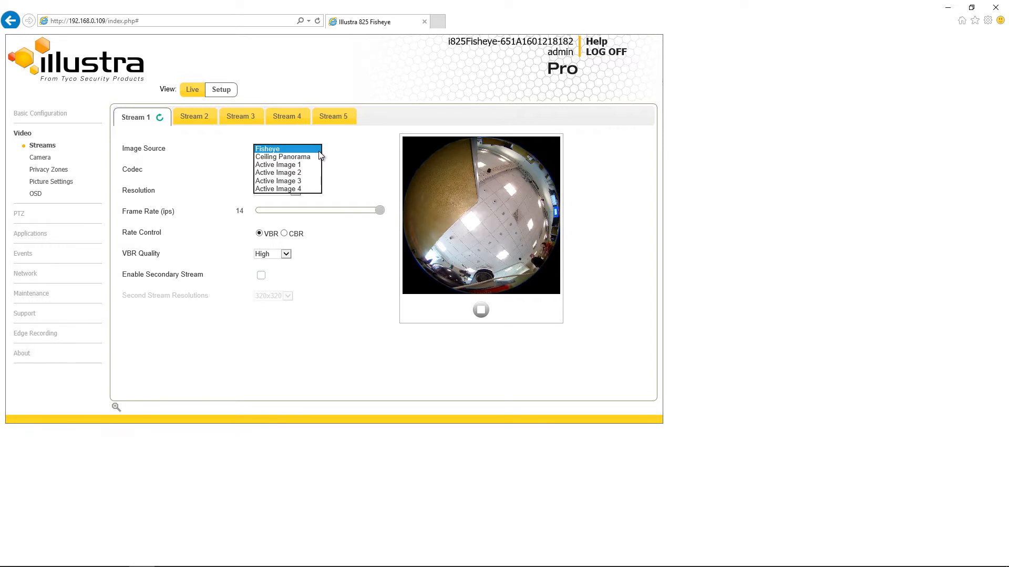
{"action": "left_click", "coordinate": [319, 151]}
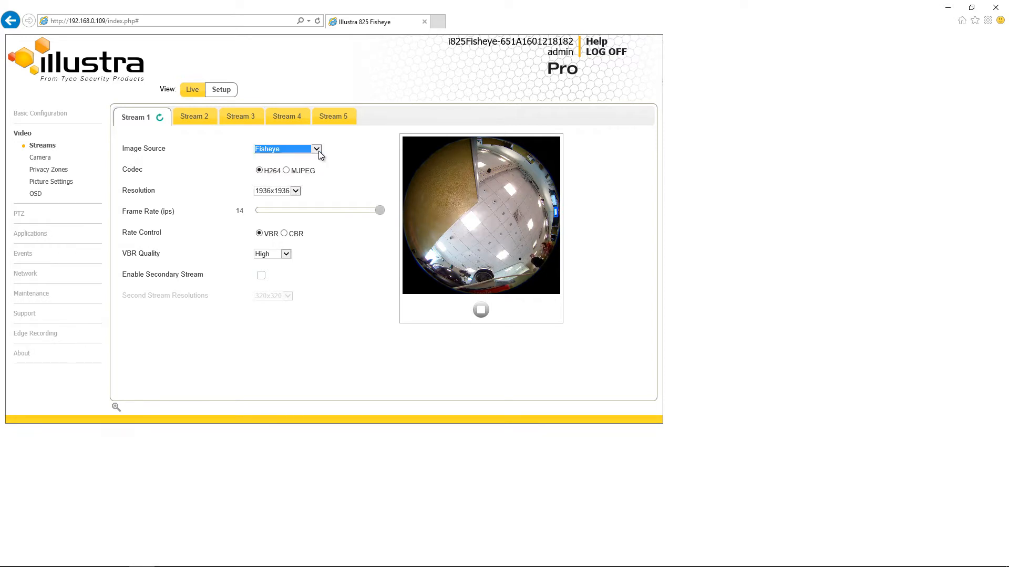
{"action": "left_click", "coordinate": [260, 171]}
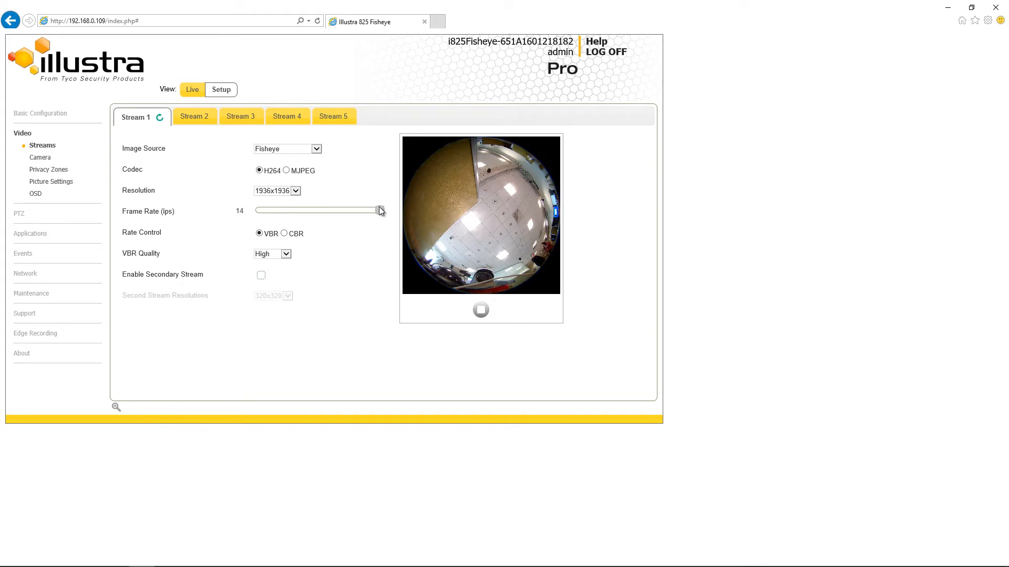
{"action": "mouse_move", "coordinate": [379, 211]}
{"action": "left_mouse_down"}
{"action": "mouse_move", "coordinate": [256, 212]}
{"action": "mouse_move", "coordinate": [380, 212]}
{"action": "left_mouse_up"}
{"action": "left_click", "coordinate": [287, 255]}
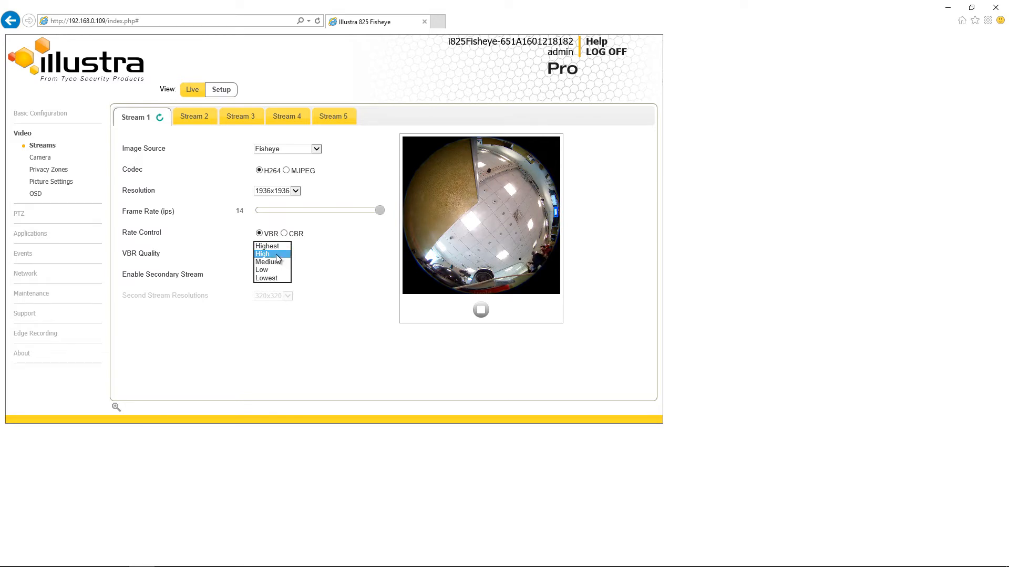
{"action": "left_click", "coordinate": [277, 256]}
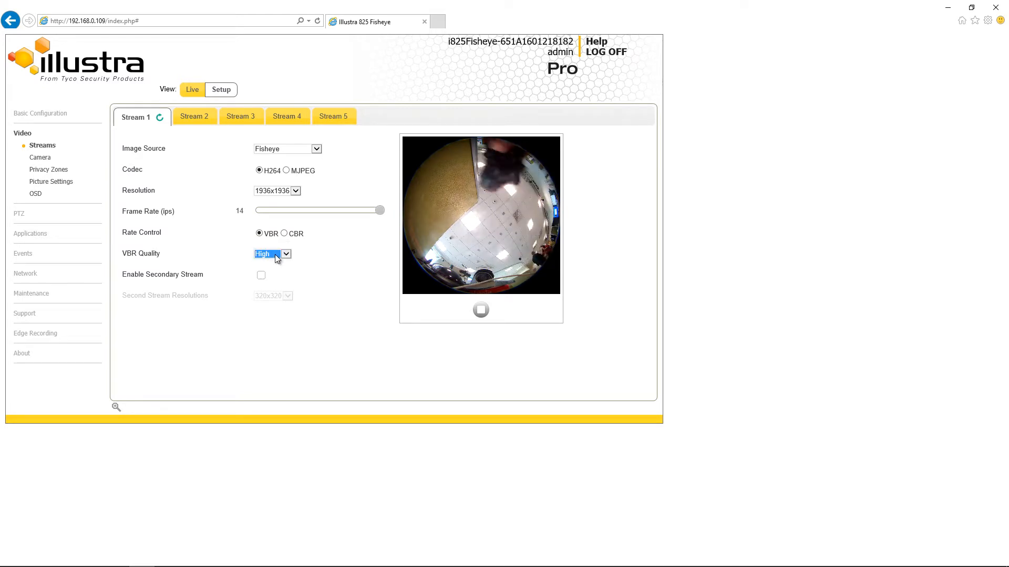
{"action": "left_click", "coordinate": [268, 271]}
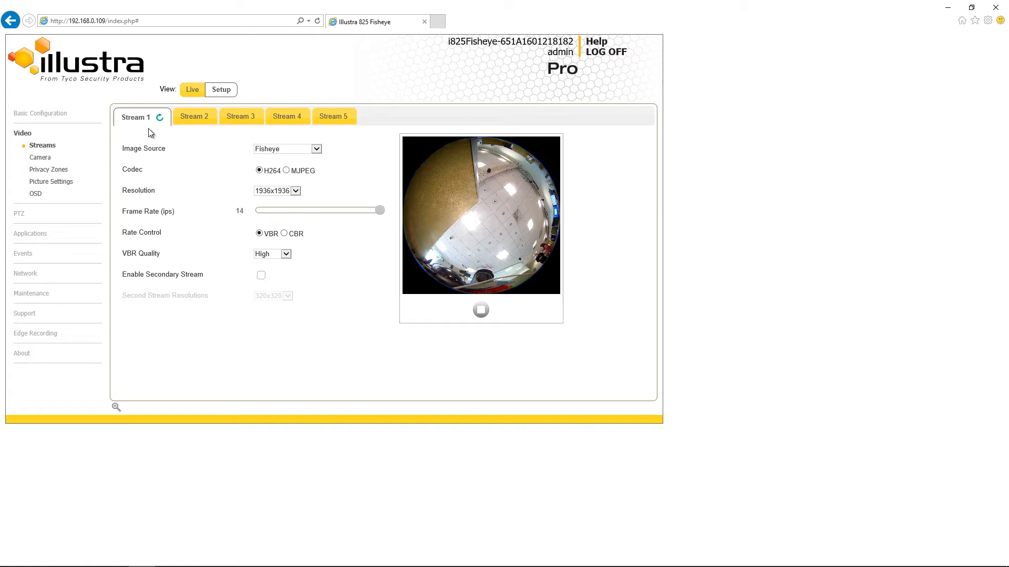
Open the camera settings and rename the camera friendly name to the owner's first name followed by 825 FE
{"action": "left_click", "coordinate": [49, 161]}
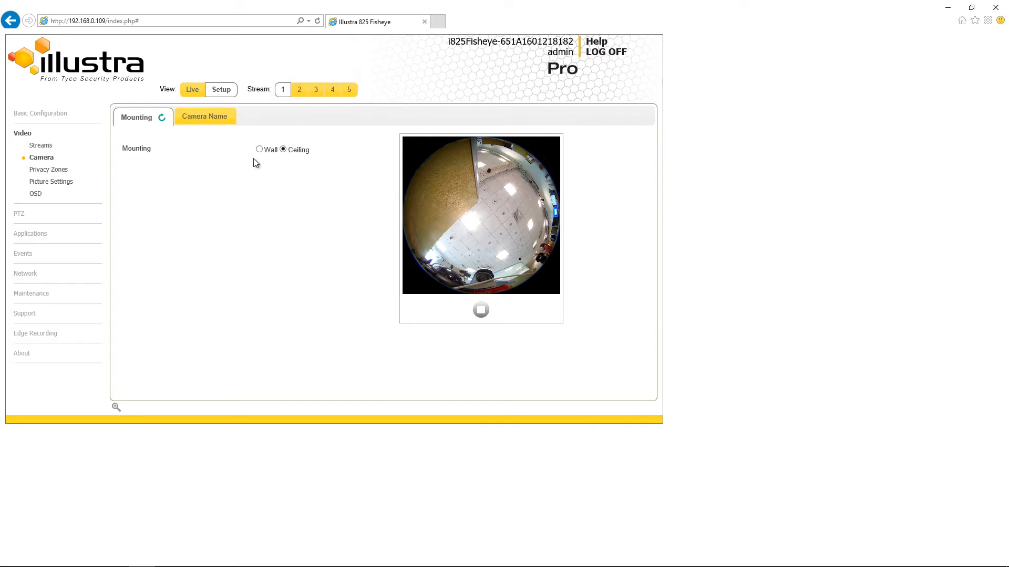
{"action": "left_click", "coordinate": [192, 124]}
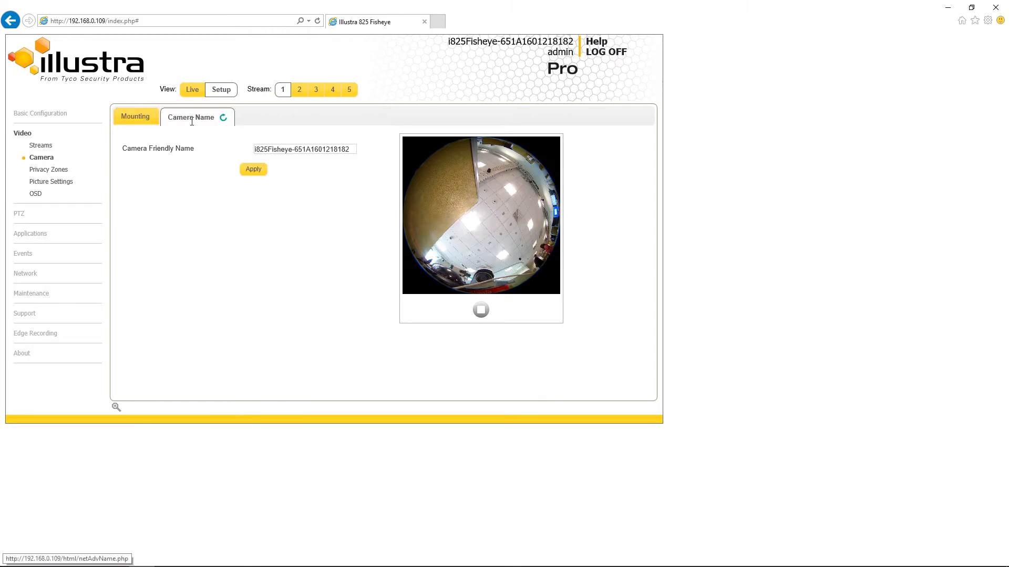
{"action": "left_click", "coordinate": [351, 150]}
{"action": "left_click_drag", "start_coordinate": [351, 150], "coordinate": [182, 145]}
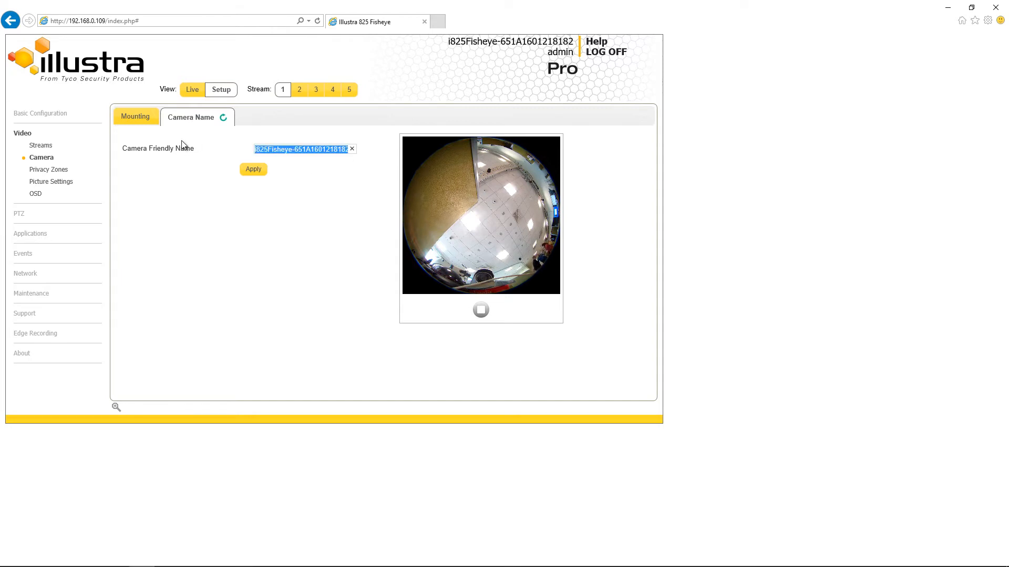
{"action": "type", "text": "Chris 825 FE"}
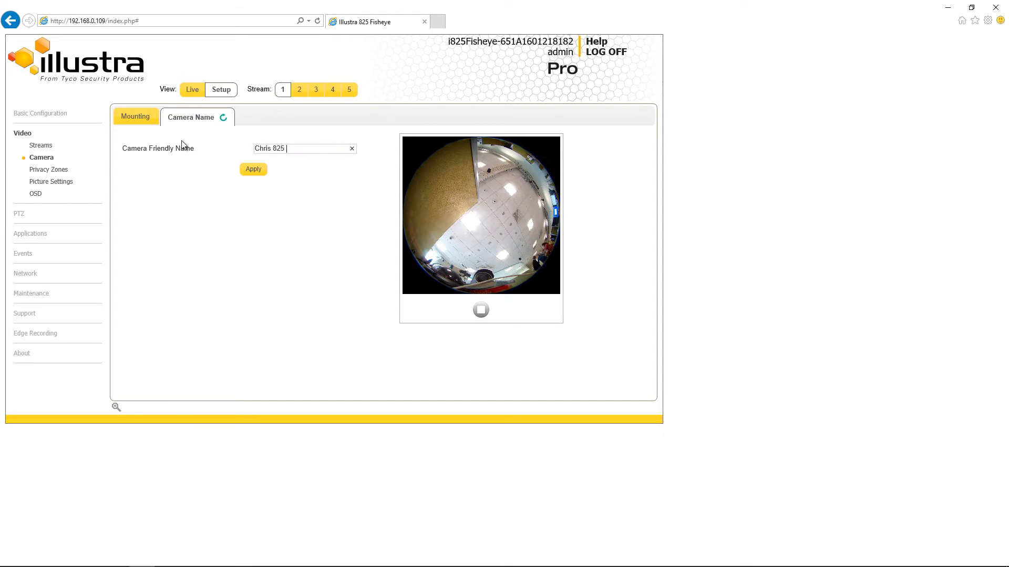
{"action": "left_click", "coordinate": [253, 170]}
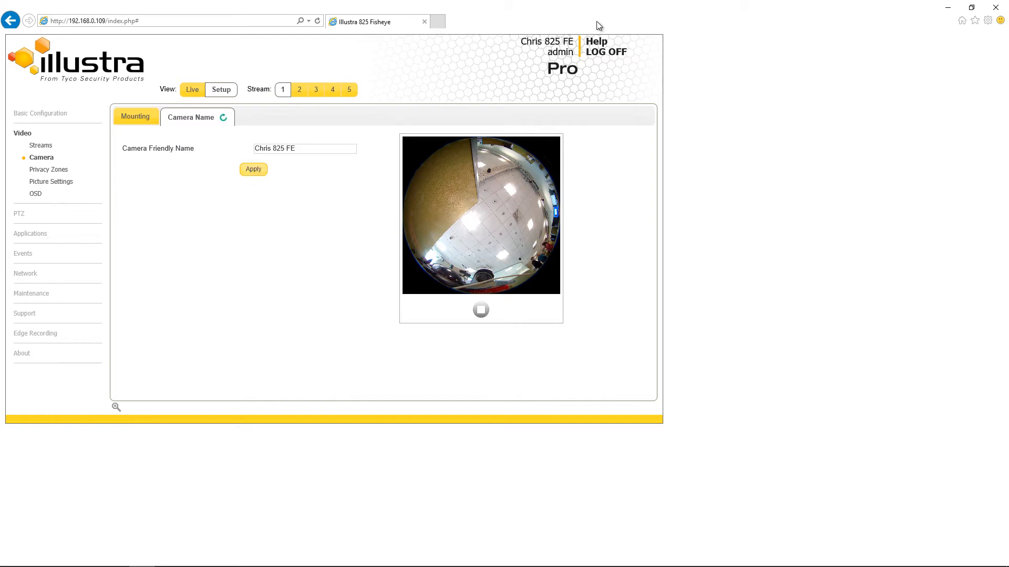
{"action": "left_click_drag", "start_coordinate": [521, 41], "coordinate": [568, 44]}
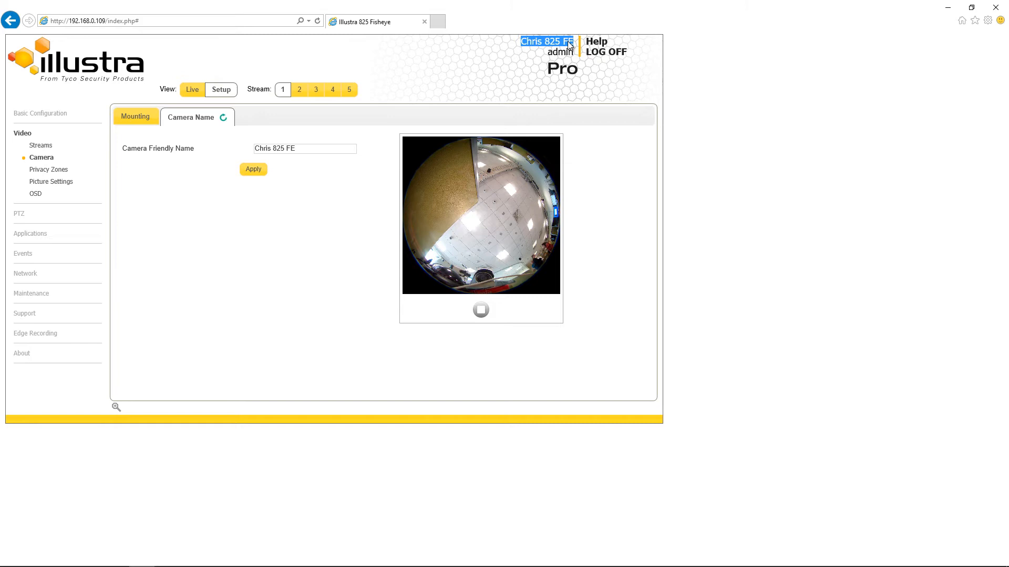
{"action": "left_click", "coordinate": [518, 48]}
Add a privacy zone named Sensitive Area, drawing a rectangle over the upper-right part of the fisheye view
{"action": "left_click", "coordinate": [63, 171]}
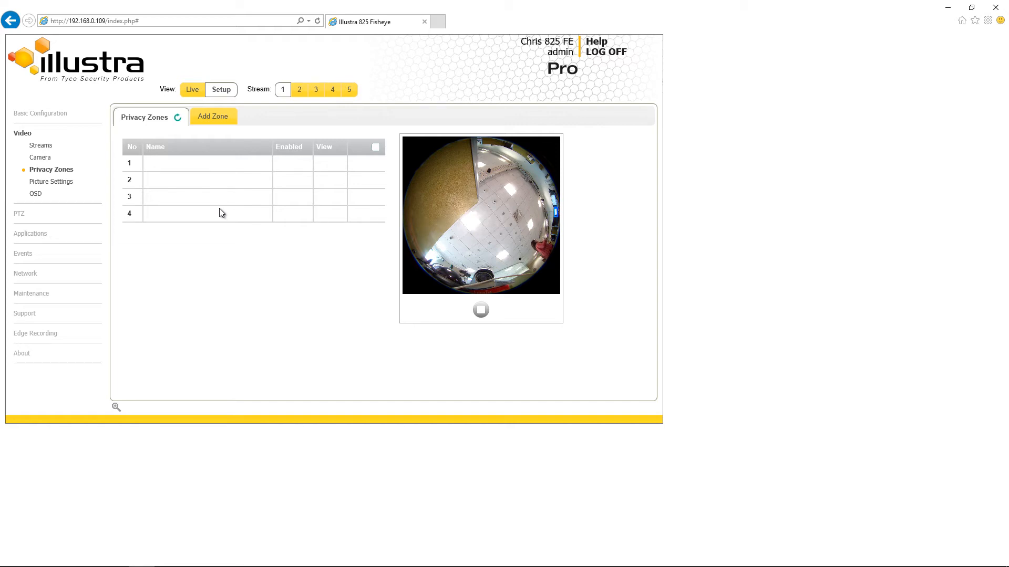
{"action": "left_click", "coordinate": [214, 116]}
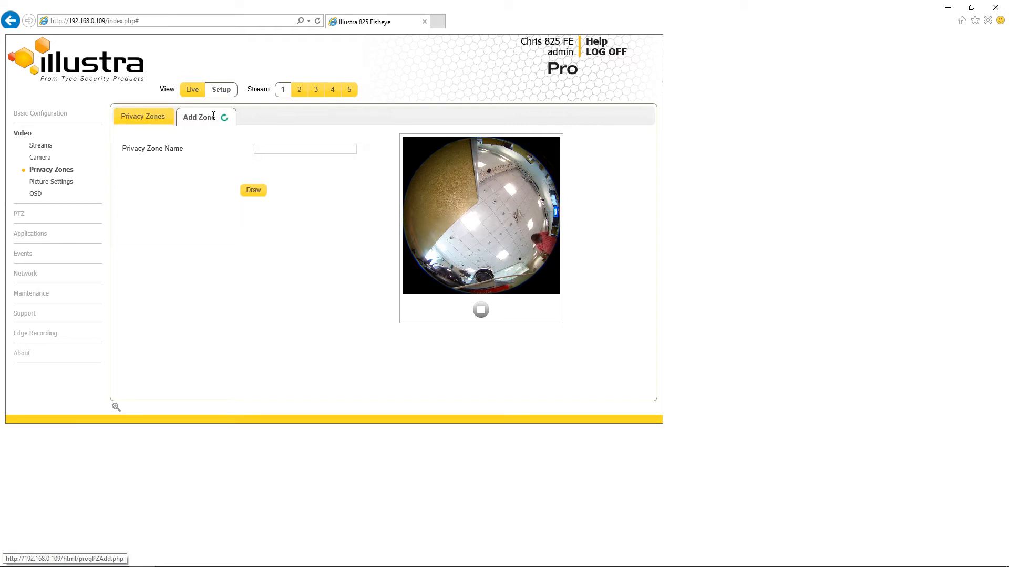
{"action": "left_click", "coordinate": [257, 150]}
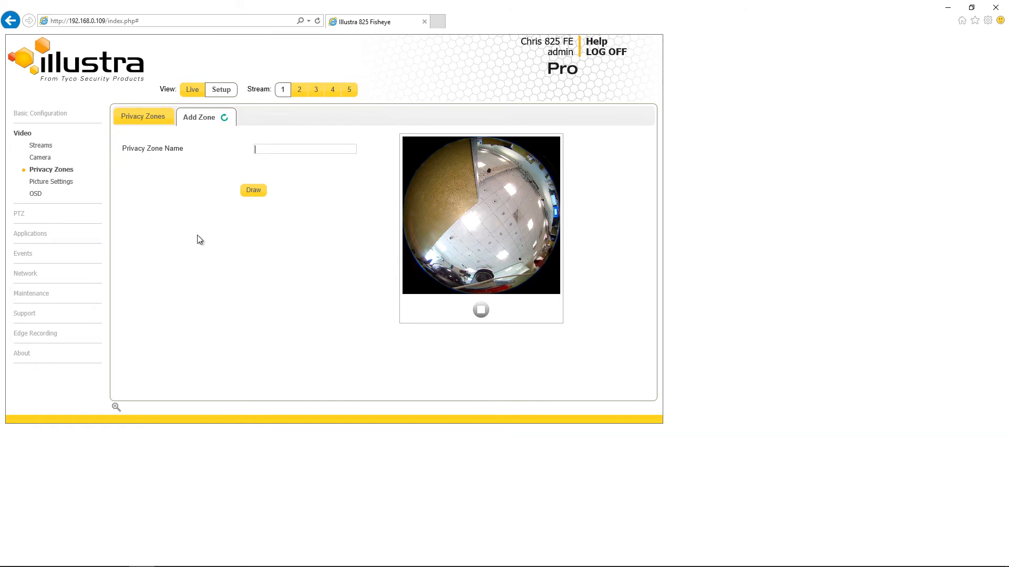
{"action": "type", "text": "Sensitive Area"}
{"action": "left_click", "coordinate": [254, 192]}
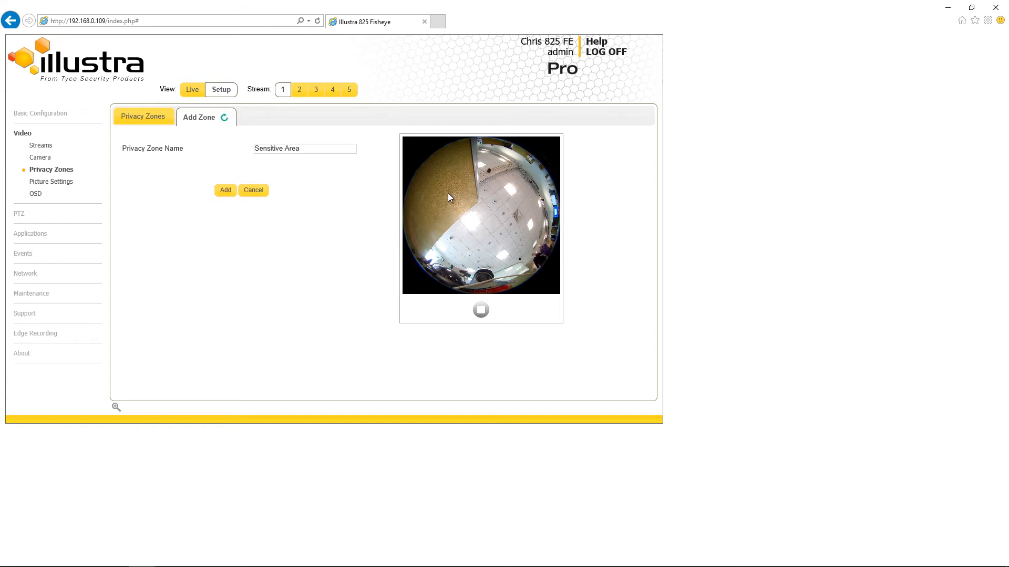
{"action": "left_click_drag", "start_coordinate": [478, 150], "coordinate": [539, 209]}
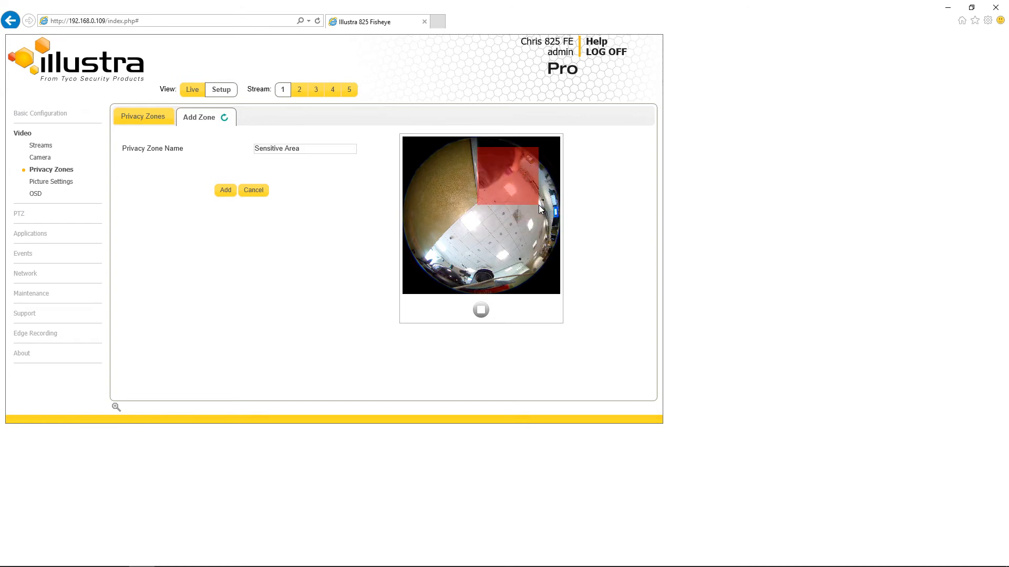
{"action": "left_click", "coordinate": [223, 190]}
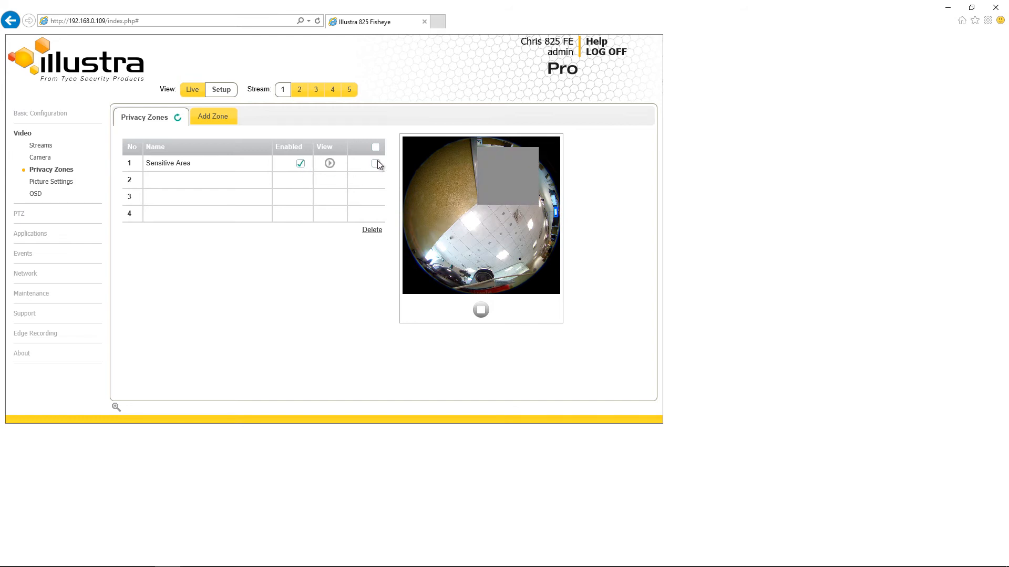
Delete the Sensitive Area privacy zone
{"action": "left_click", "coordinate": [373, 230]}
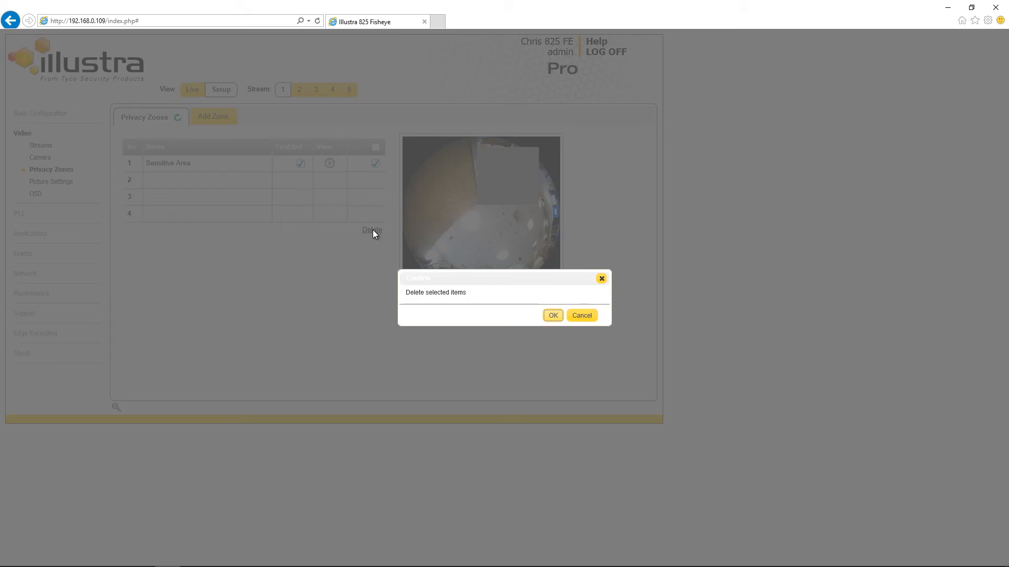
{"action": "left_click", "coordinate": [553, 315]}
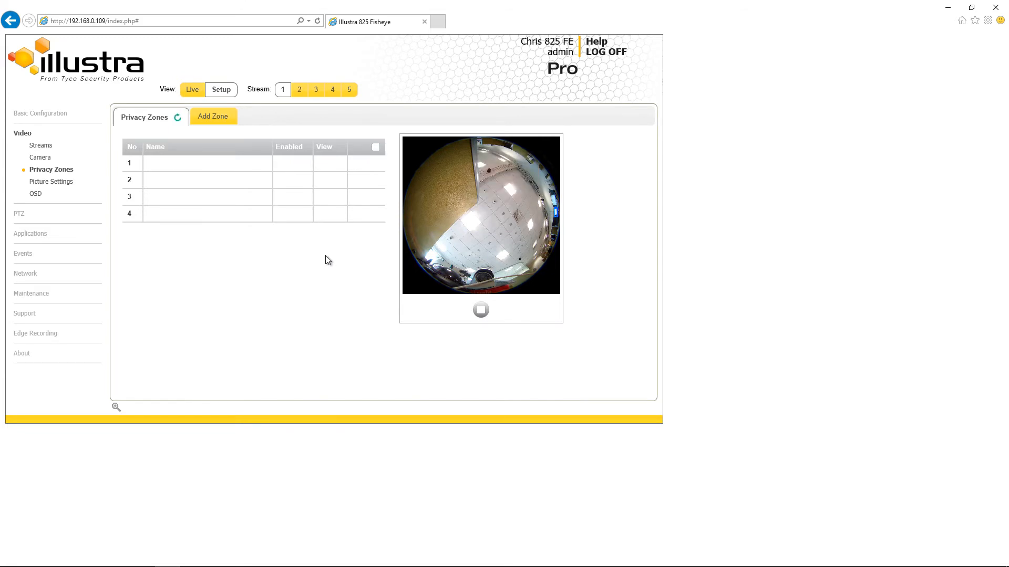
Review the white balance mode and the brightness, contrast and saturation picture balance settings
{"action": "left_click", "coordinate": [68, 181]}
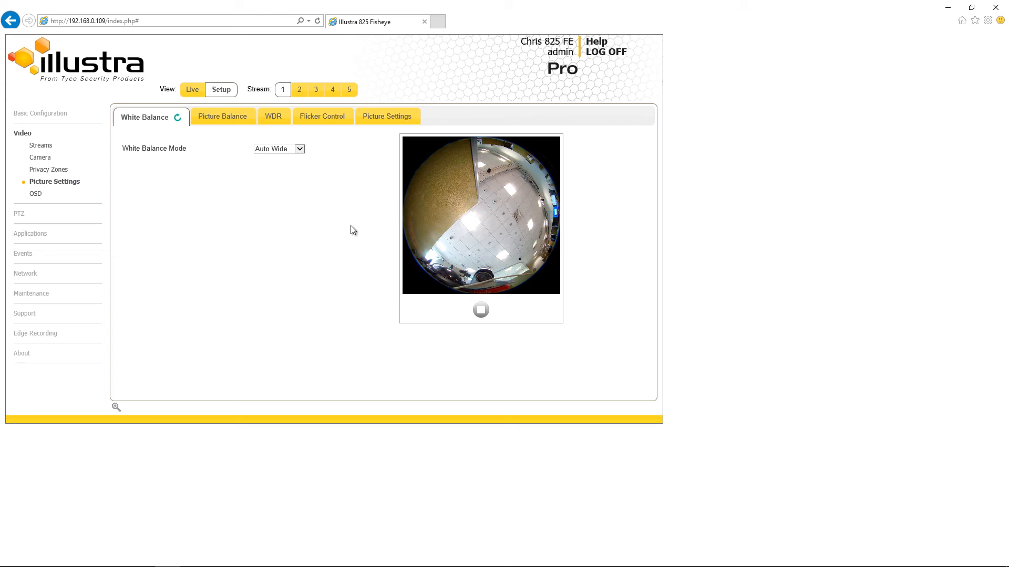
{"action": "left_click", "coordinate": [300, 150]}
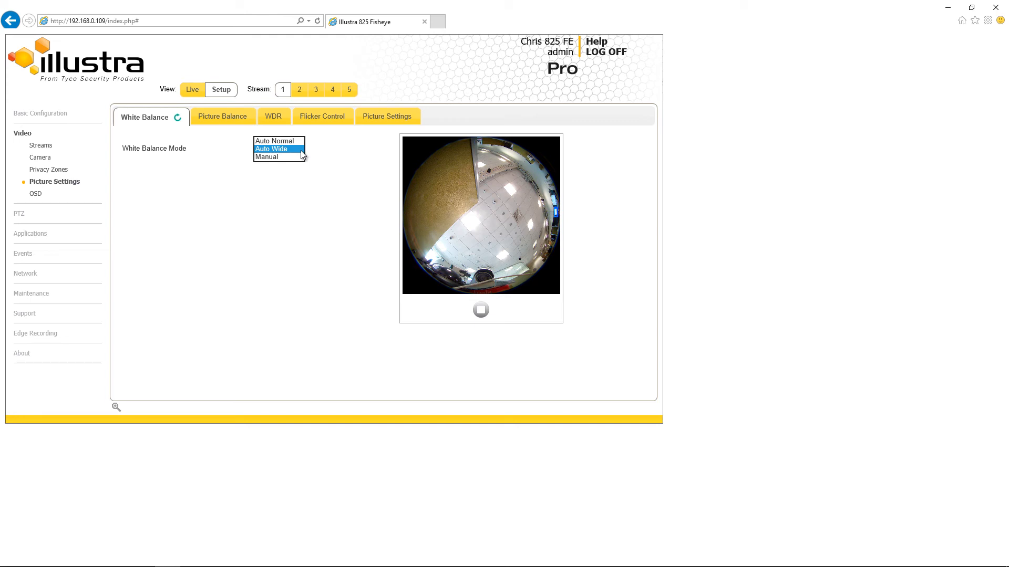
{"action": "left_click", "coordinate": [336, 161]}
{"action": "left_click", "coordinate": [228, 117]}
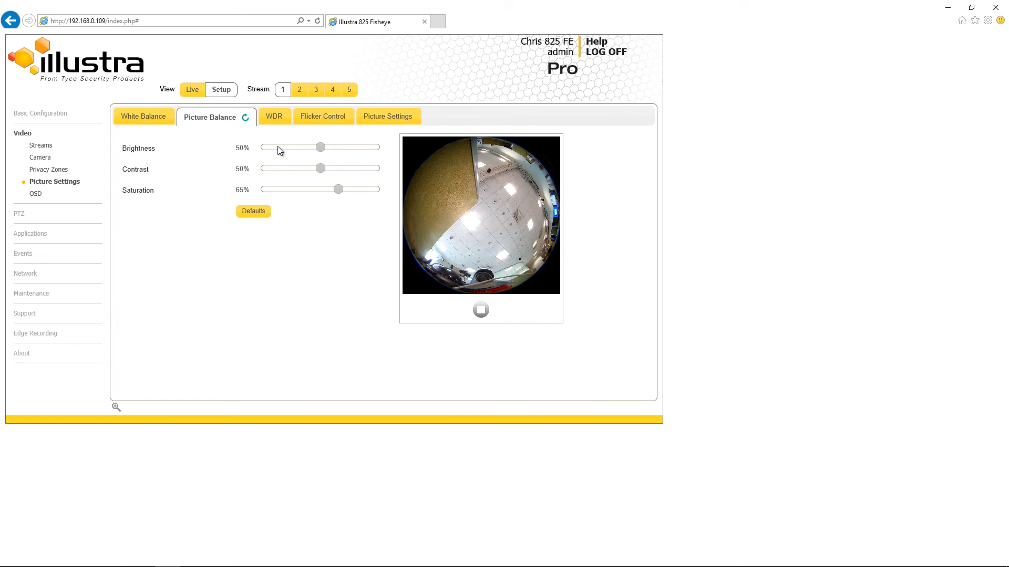
{"action": "mouse_move", "coordinate": [320, 149]}
{"action": "left_mouse_down"}
{"action": "mouse_move", "coordinate": [279, 153]}
{"action": "mouse_move", "coordinate": [325, 147]}
{"action": "left_mouse_up"}
Enable WDR and then disable it again
{"action": "left_click", "coordinate": [285, 117]}
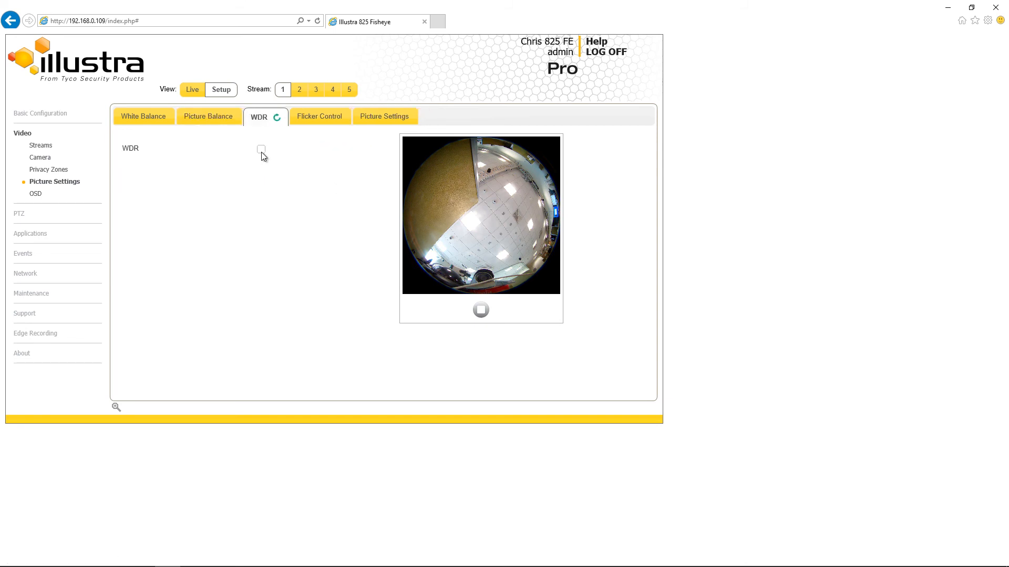
{"action": "left_click", "coordinate": [260, 151]}
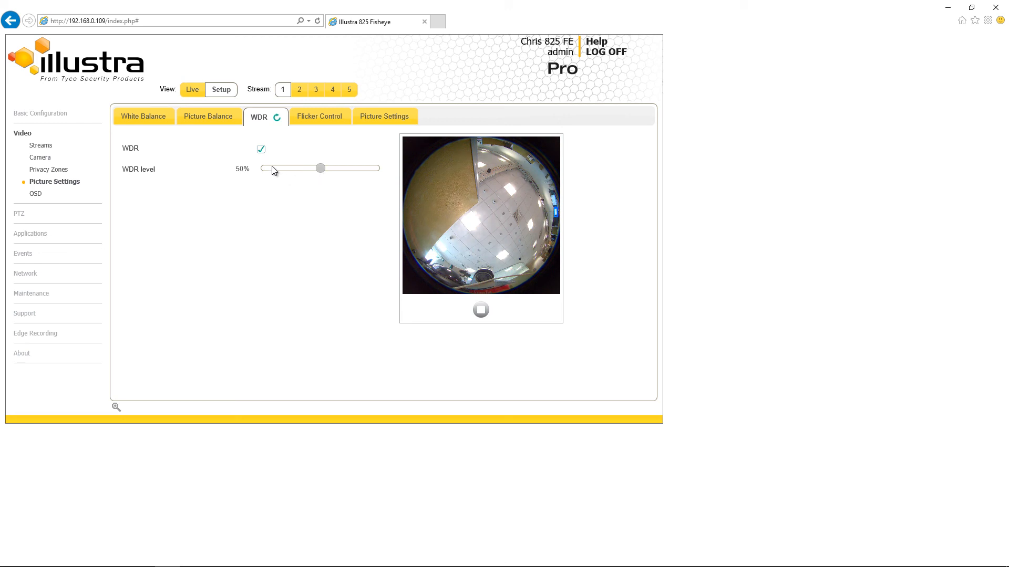
{"action": "left_click", "coordinate": [261, 150]}
View the flicker control options and the picture settings save and defaults options
{"action": "left_click", "coordinate": [327, 118]}
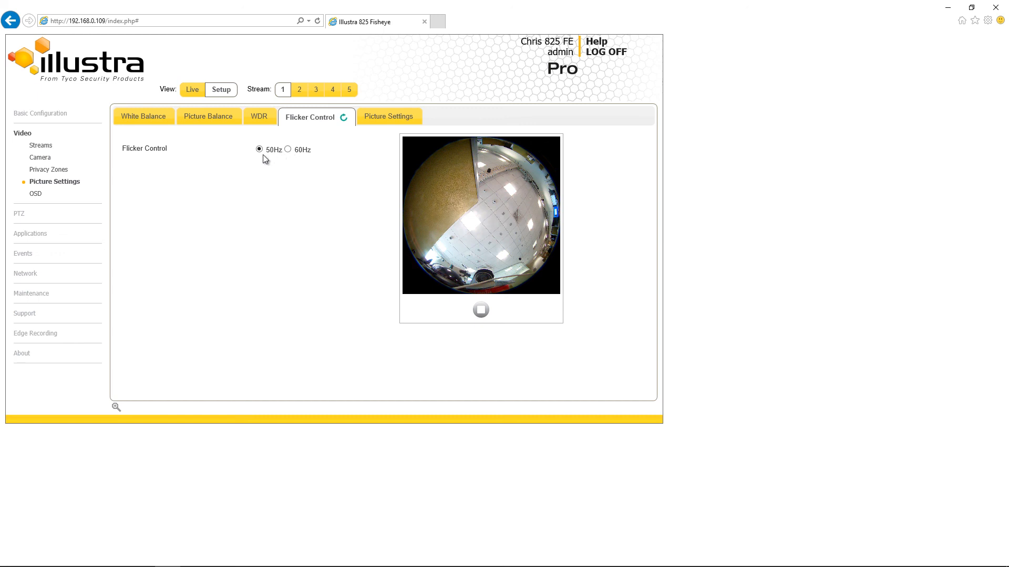
{"action": "left_click", "coordinate": [382, 121]}
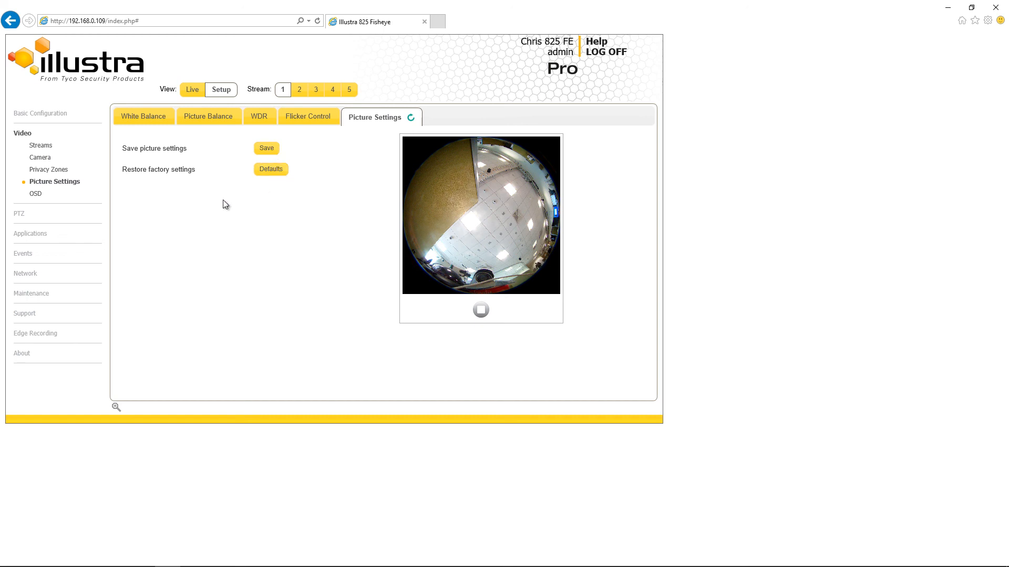
Toggle the OSD camera name overlay and the time overlay on and off
{"action": "left_click", "coordinate": [34, 195]}
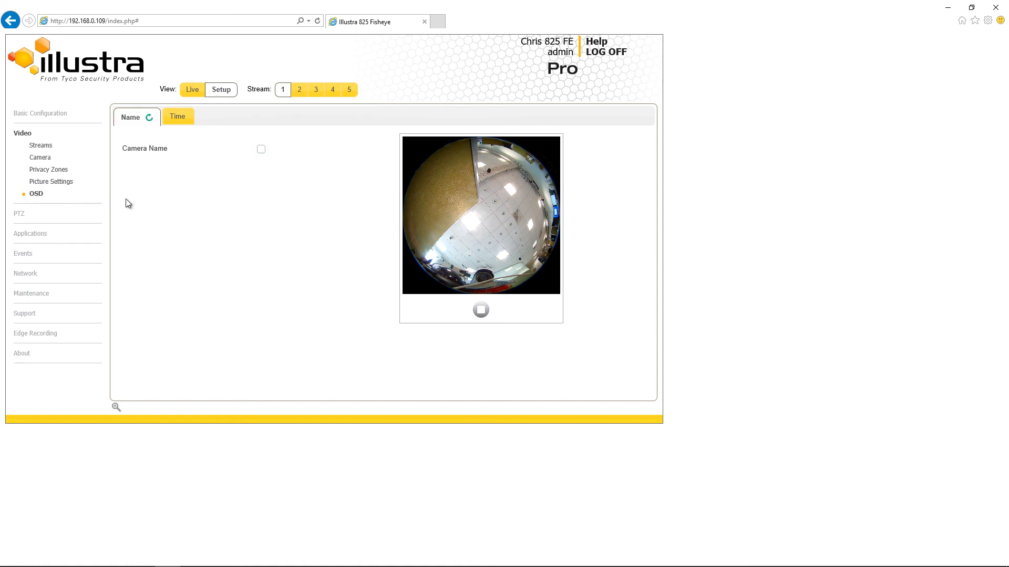
{"action": "left_click", "coordinate": [261, 150]}
{"action": "left_click", "coordinate": [260, 150]}
{"action": "left_click", "coordinate": [183, 121]}
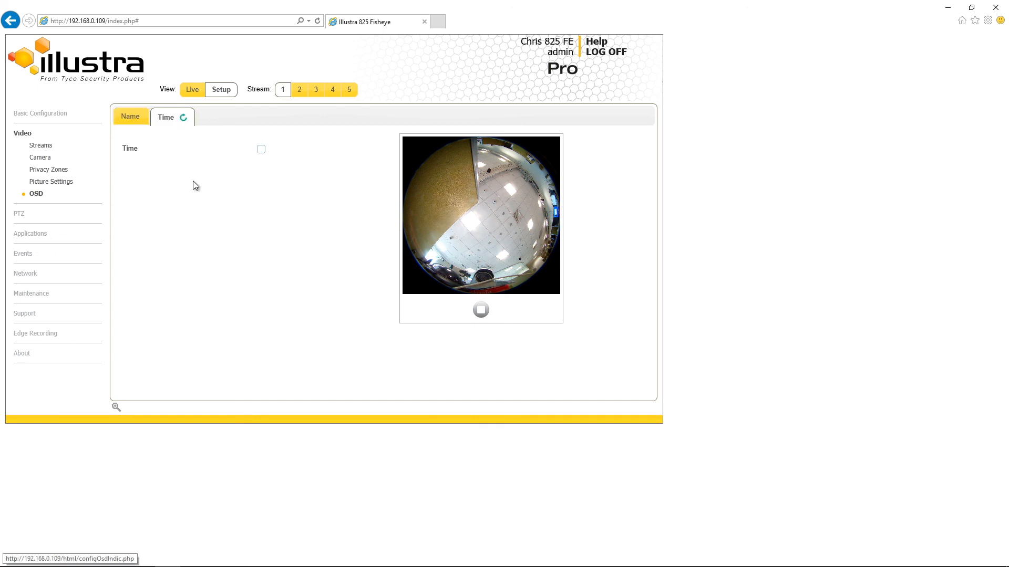
{"action": "left_click", "coordinate": [261, 150]}
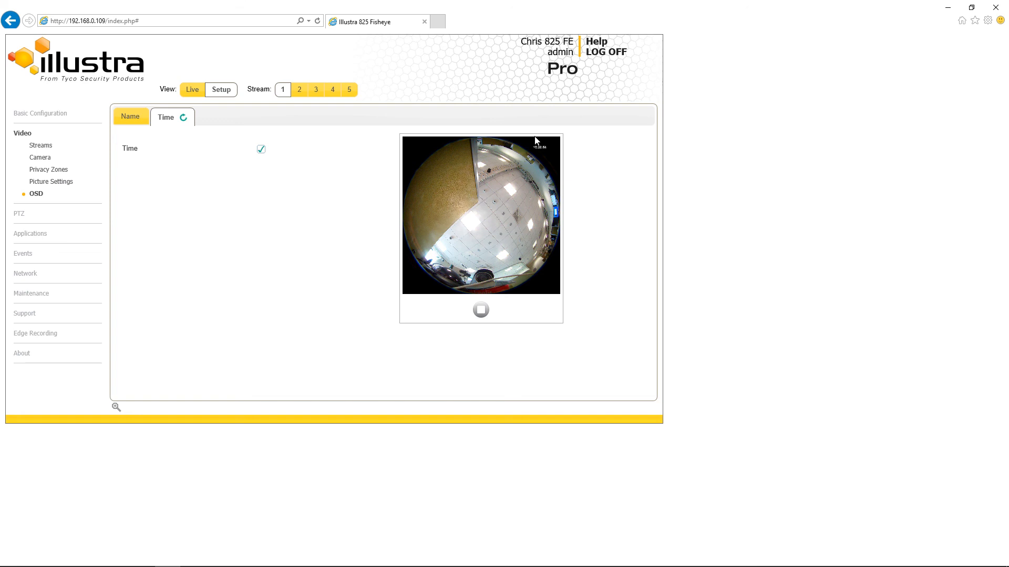
{"action": "left_click", "coordinate": [262, 150]}
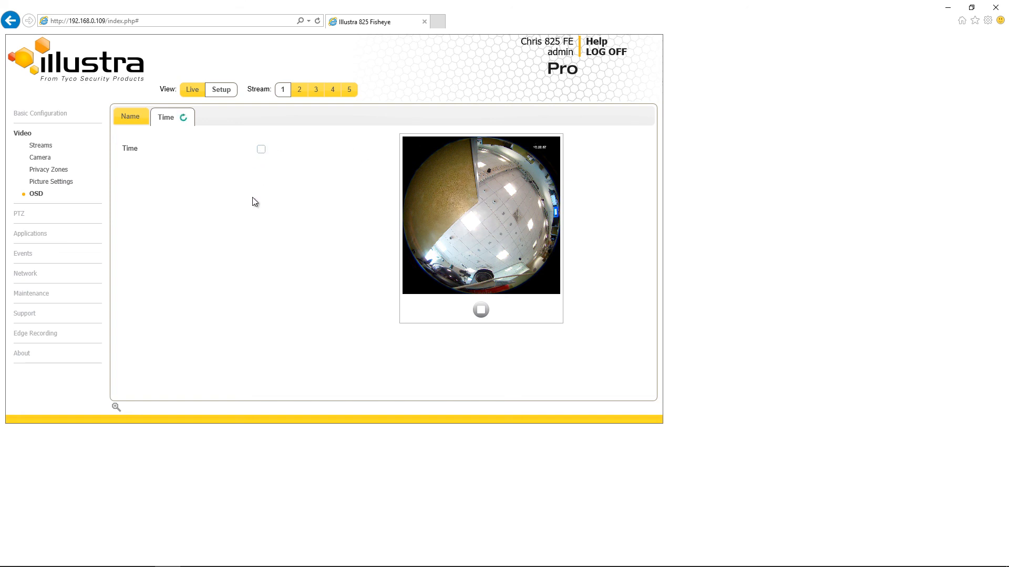